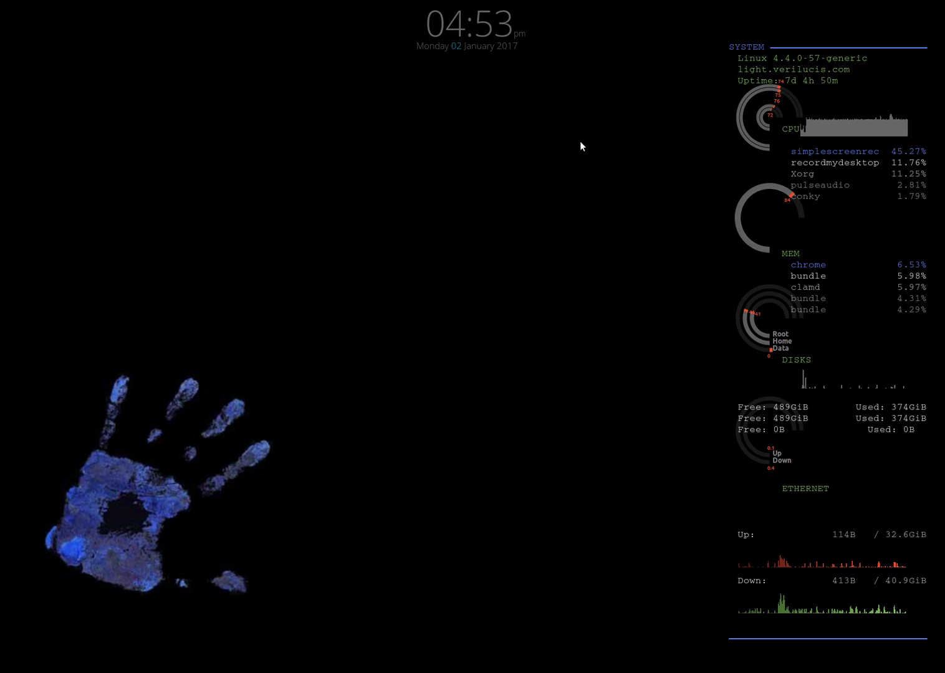
# Switch to the browser, open the Tiny Tiny RSS website from the search results and highlight its introductory description
pyautogui.hotkey('alt', 'Tab')
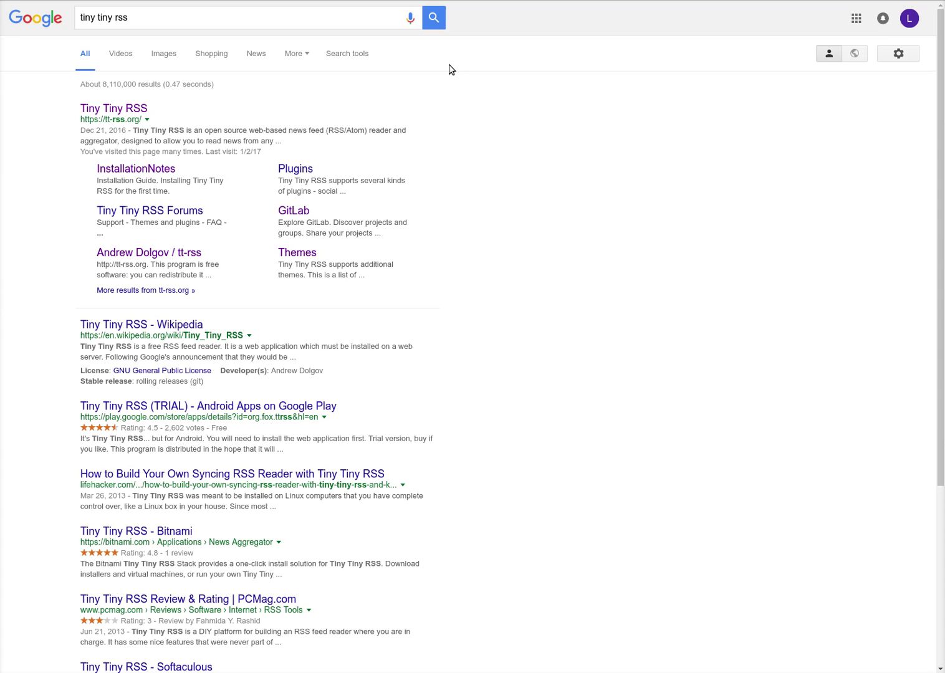
pyautogui.click(137, 111)
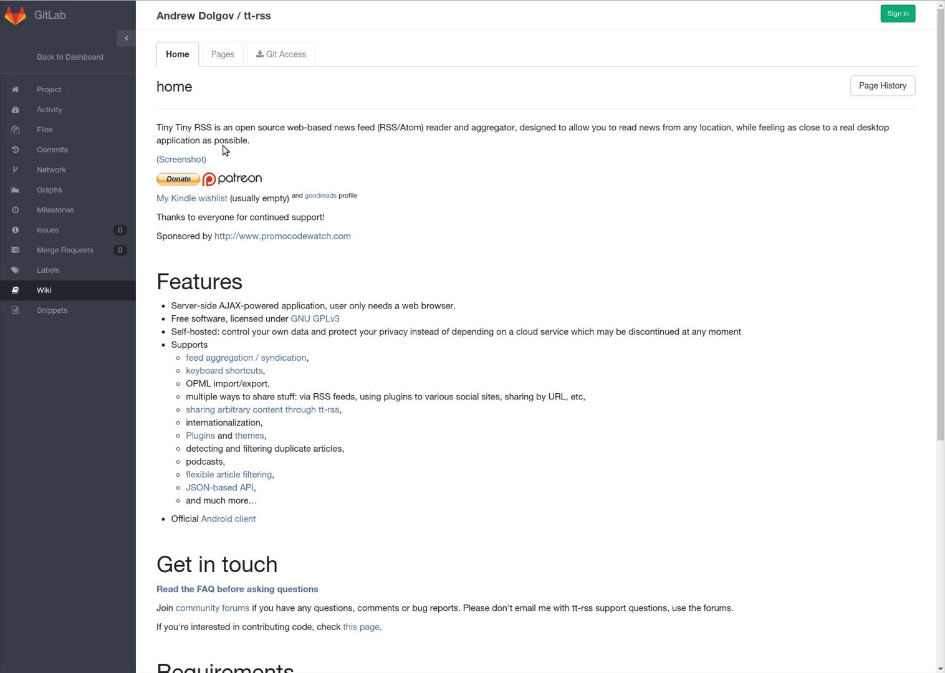
pyautogui.moveTo(252, 142); pyautogui.dragTo(157, 118)
pyautogui.click(274, 144)
pyautogui.click(185, 161)
pyautogui.moveTo(263, 145); pyautogui.dragTo(149, 124)
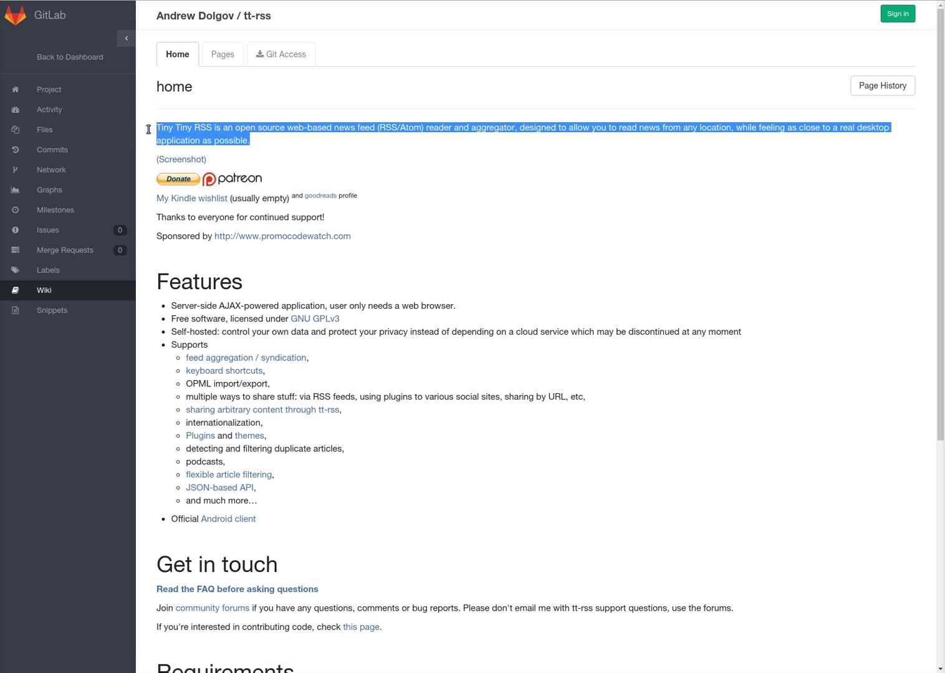
pyautogui.click(287, 141)
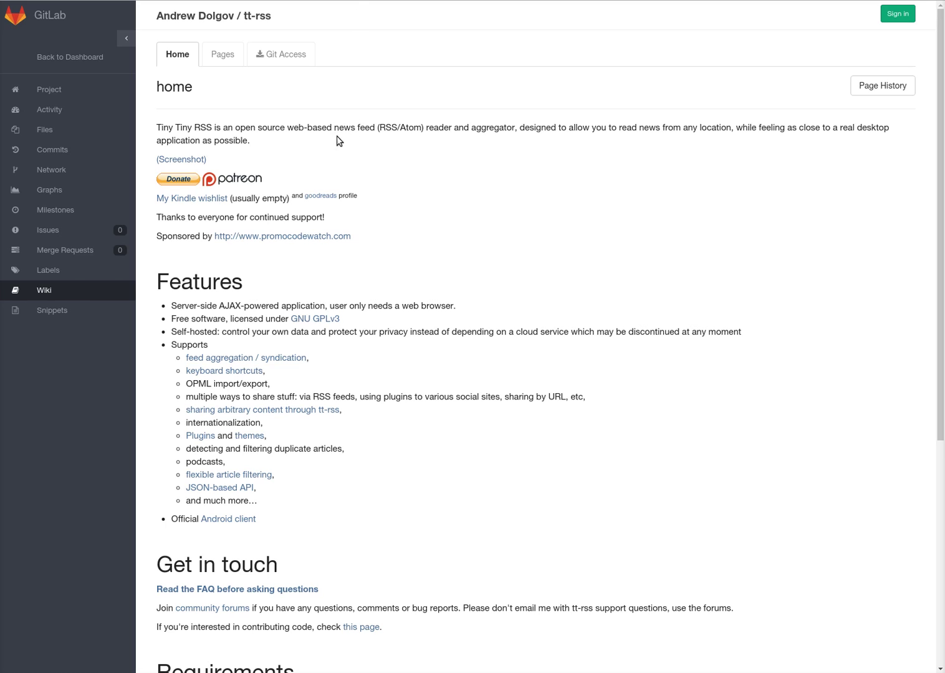
pyautogui.moveTo(250, 141); pyautogui.dragTo(155, 127)
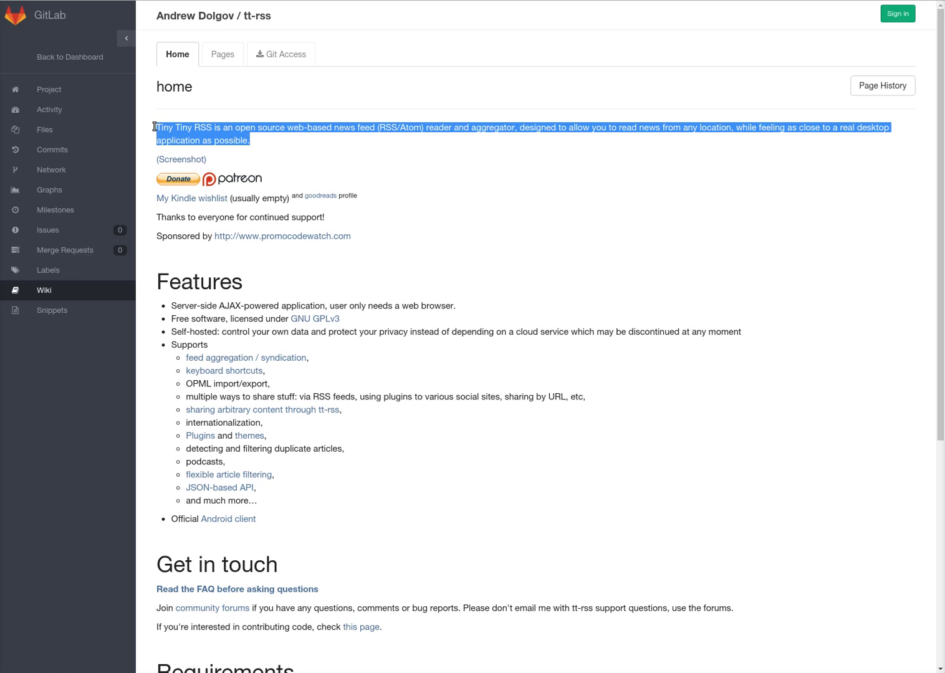
pyautogui.click(275, 142)
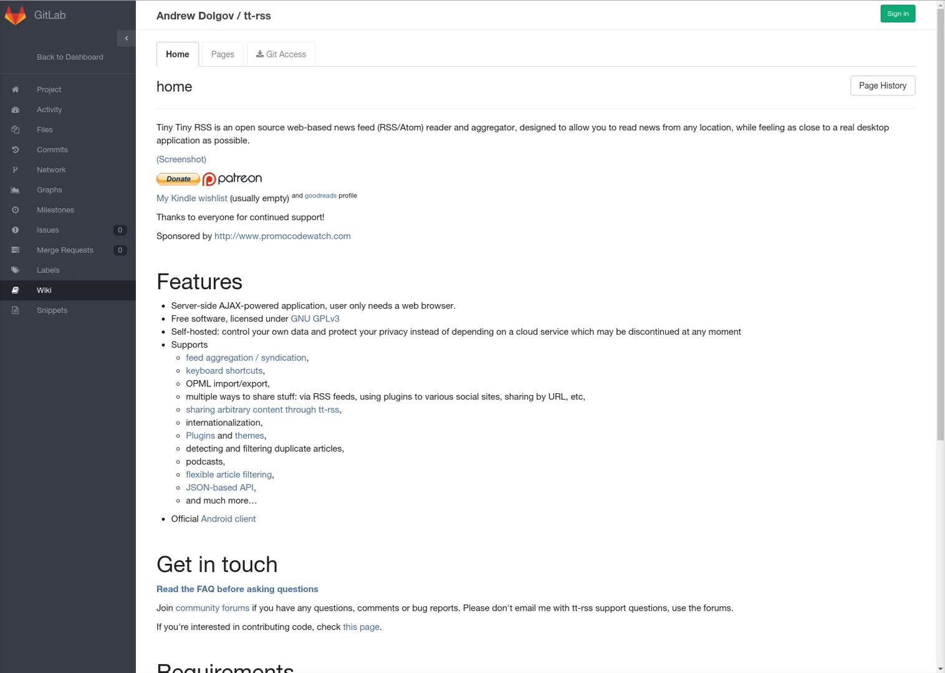
# Switch to the Upwork site and open the Find Work page with My Job Feed
pyautogui.click(181, 1)
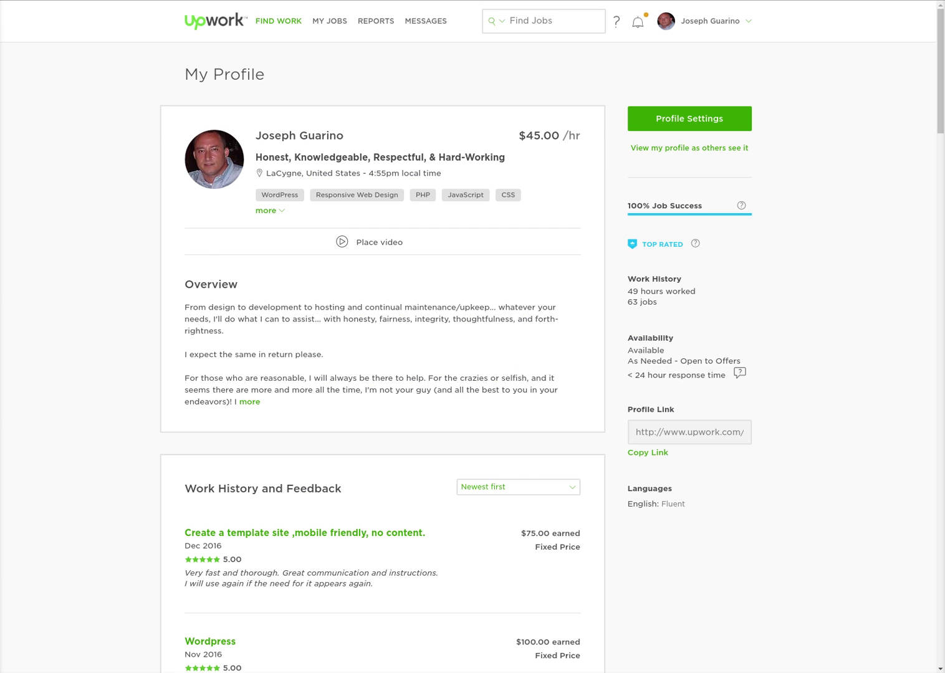
pyautogui.hotkey('ctrl', 'Tab')
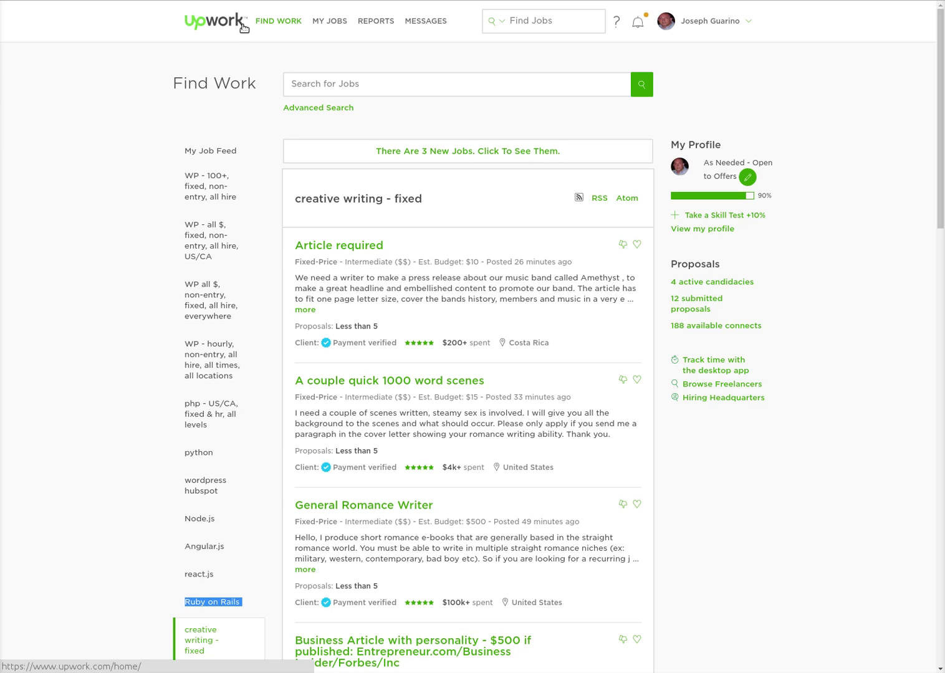
pyautogui.moveTo(278, 21)
pyautogui.click(278, 48)
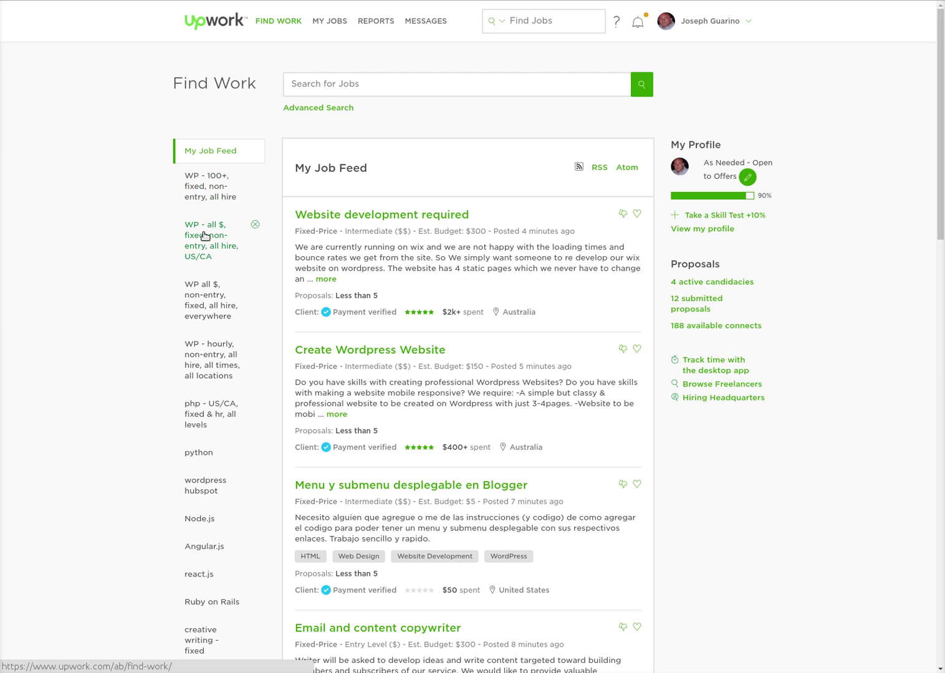
# Look through the saved searches listed beside the job feed
pyautogui.scroll(-1, 199, 377)
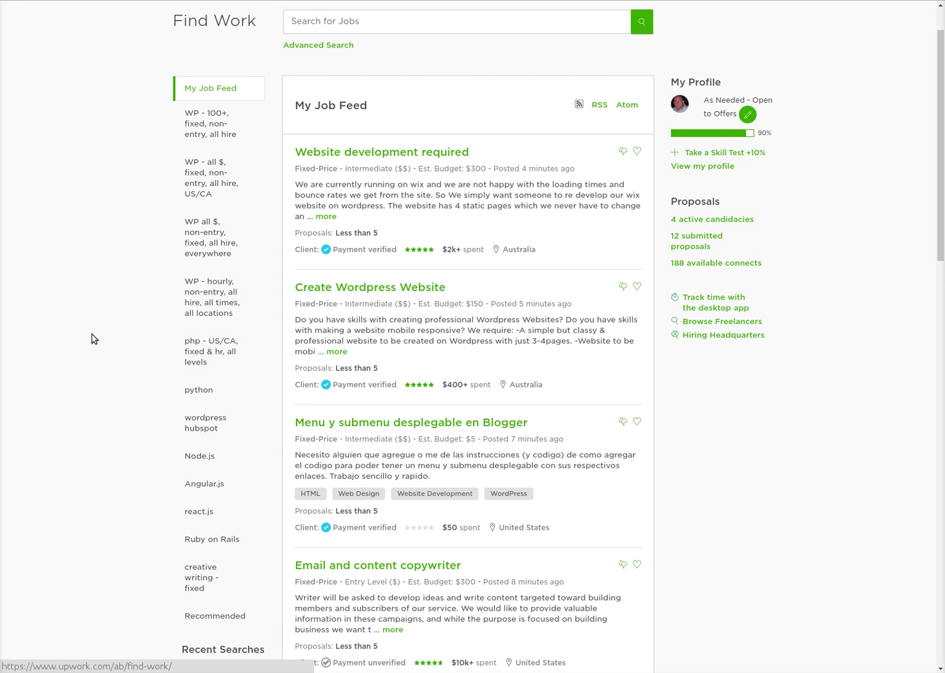
pyautogui.scroll(-1, 102, 340)
pyautogui.scroll(-1, 106, 349)
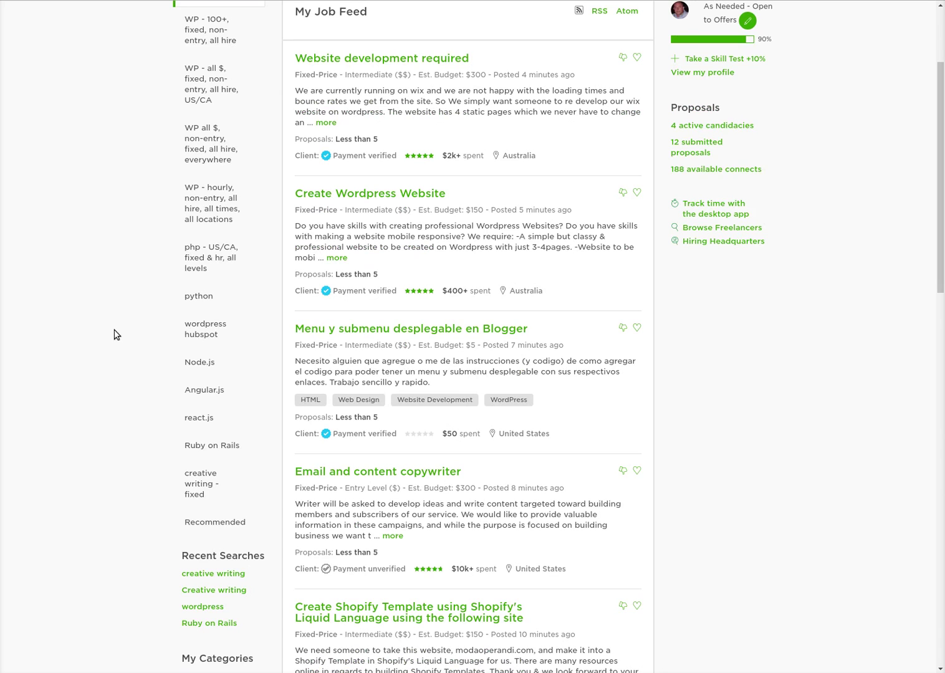
pyautogui.scroll(-1, 107, 327)
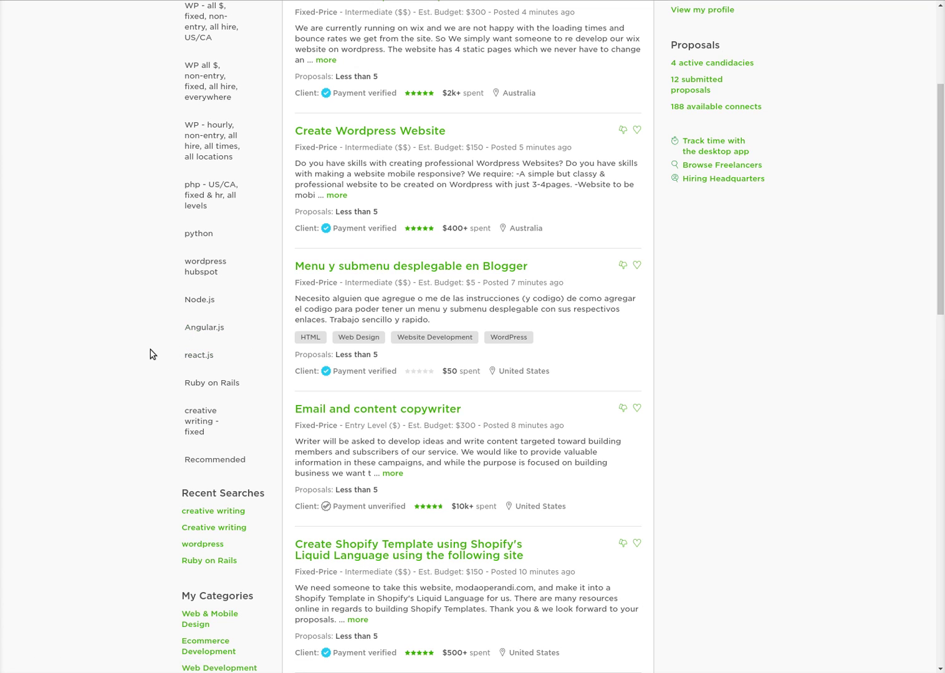
pyautogui.scroll(3, 151, 357)
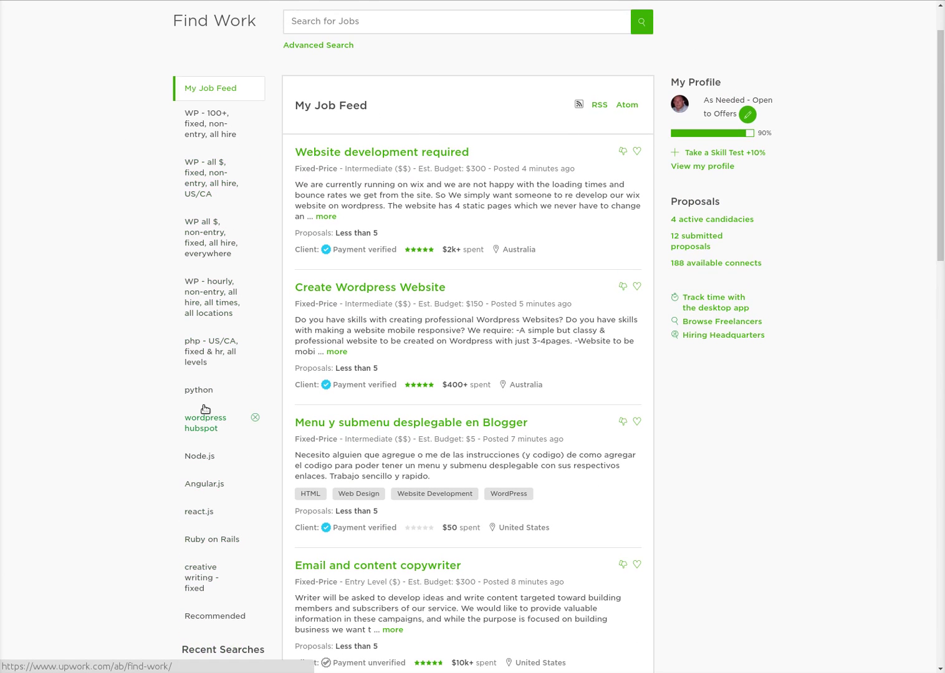
pyautogui.scroll(1, 169, 215)
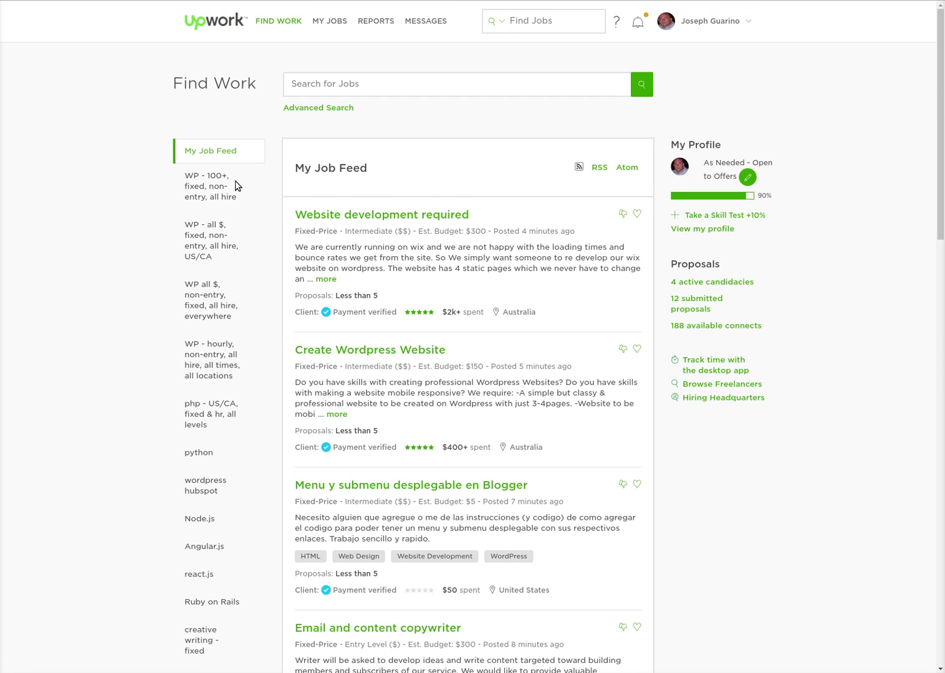
# Search the job listings for "creative writing"
pyautogui.click(377, 83)
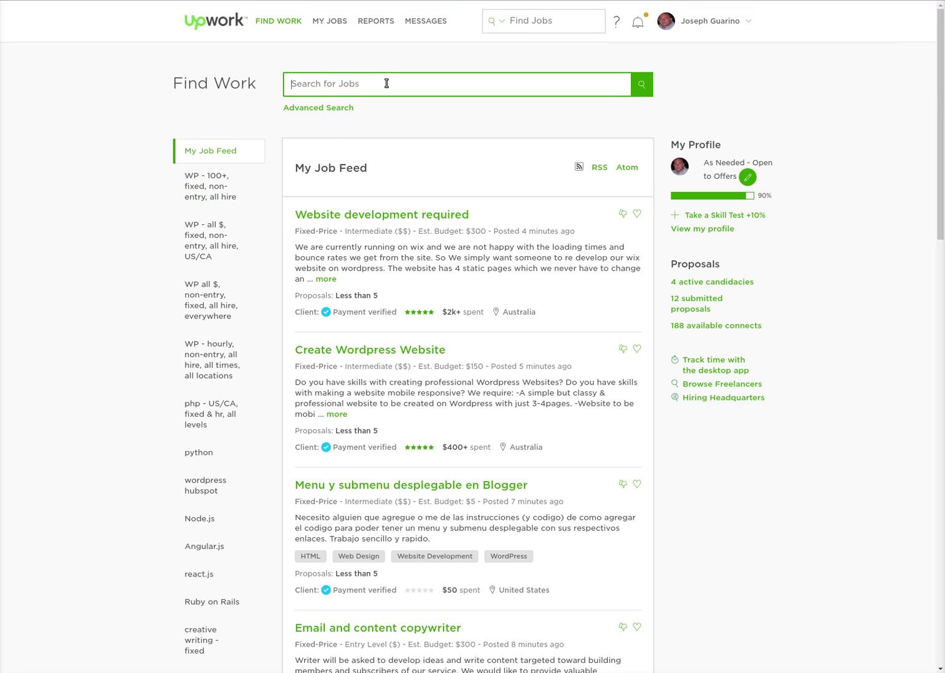
pyautogui.write('crewativ')
pyautogui.press('BackSpace')
pyautogui.press('BackSpace')
pyautogui.press('BackSpace')
pyautogui.press('BackSpace')
pyautogui.press('BackSpace')
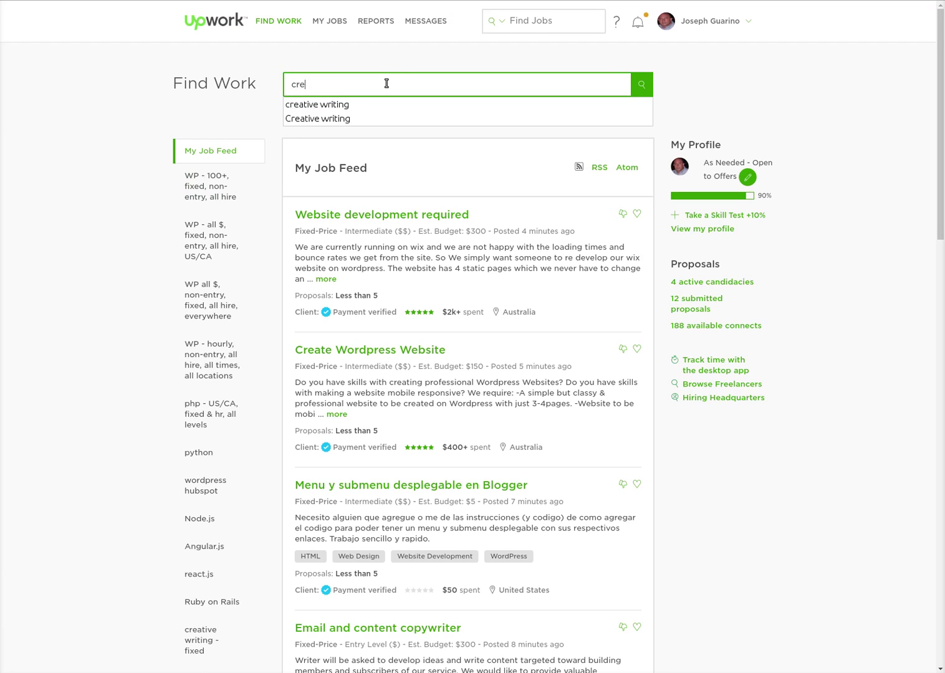
pyautogui.press('Down')
pyautogui.press('Return')
pyautogui.click(386, 84)
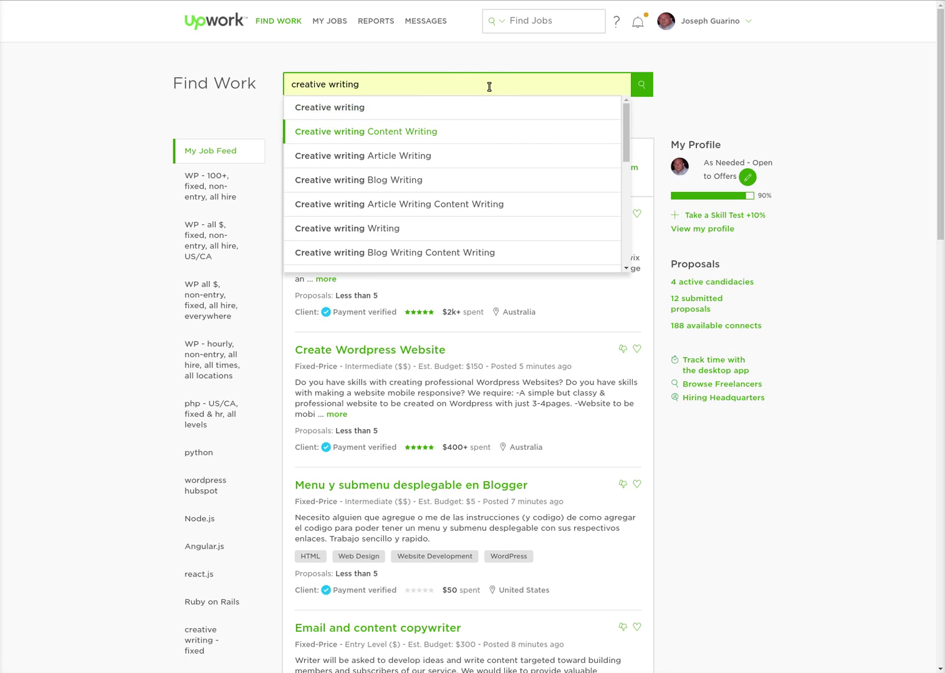
pyautogui.click(641, 84)
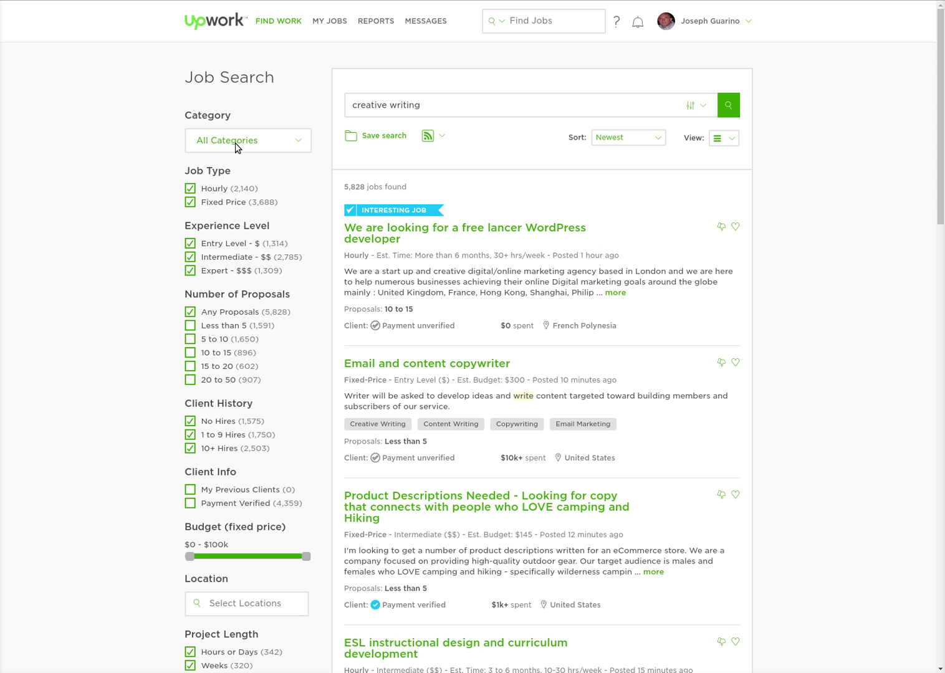
# Dismiss the compact view tip and filter the creative writing results to exclude Hourly and Entry Level jobs
pyautogui.click(290, 139)
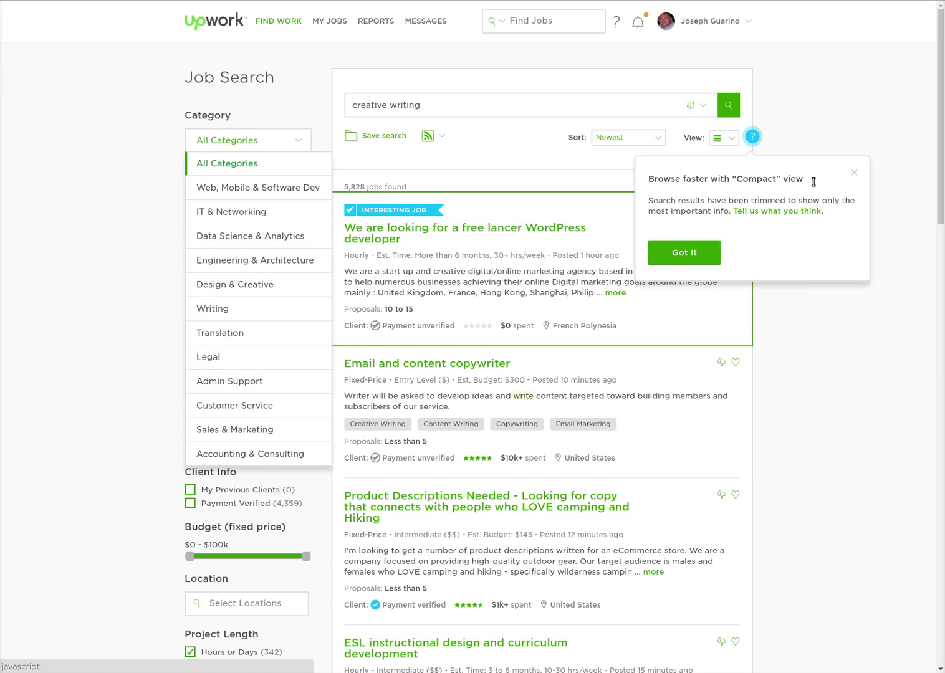
pyautogui.click(857, 173)
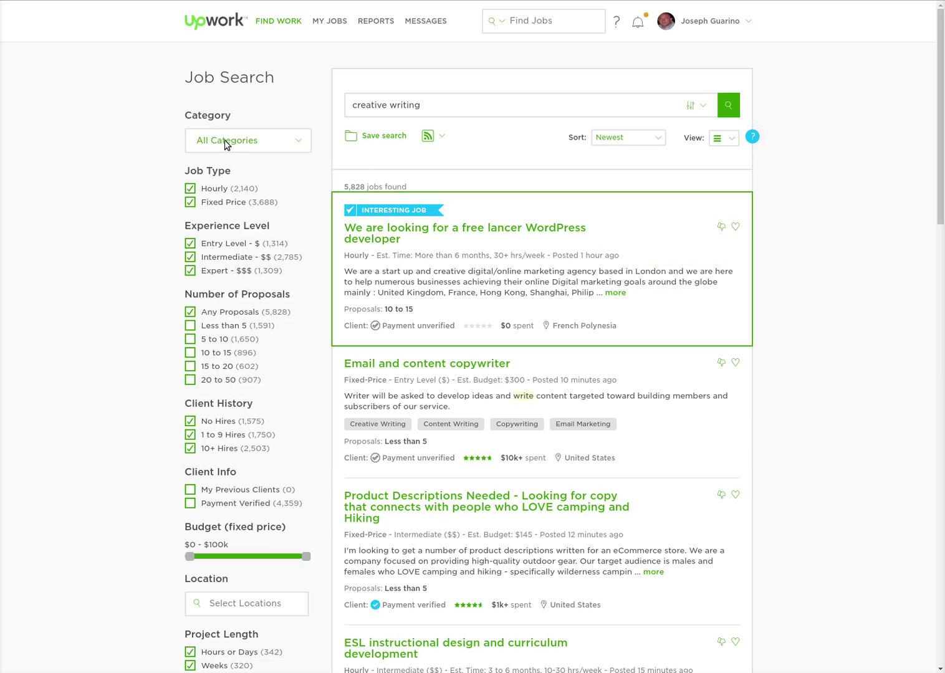
pyautogui.click(190, 188)
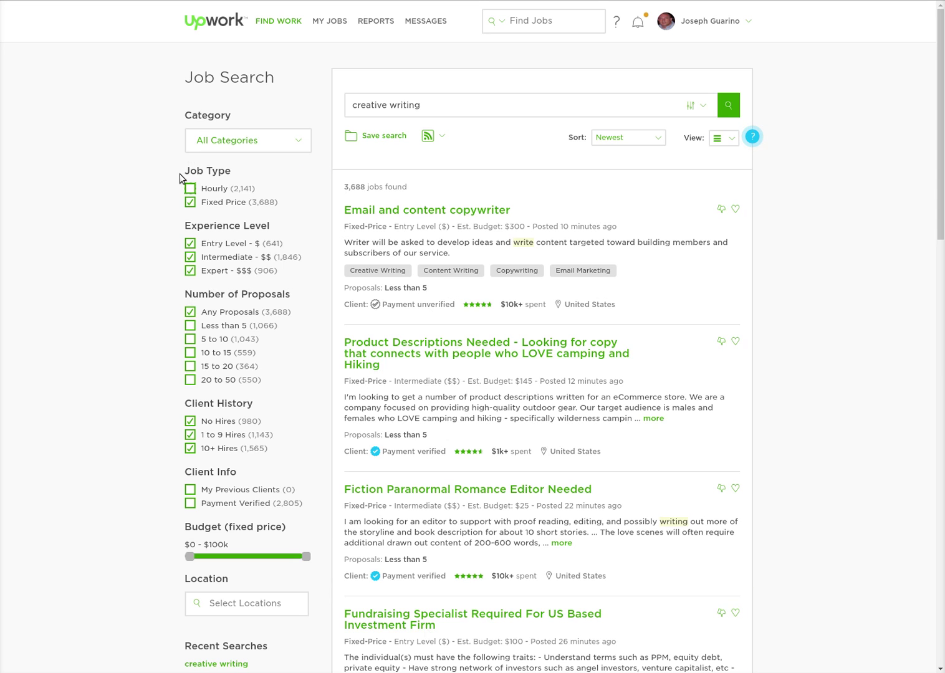
pyautogui.scroll(-2, 177, 221)
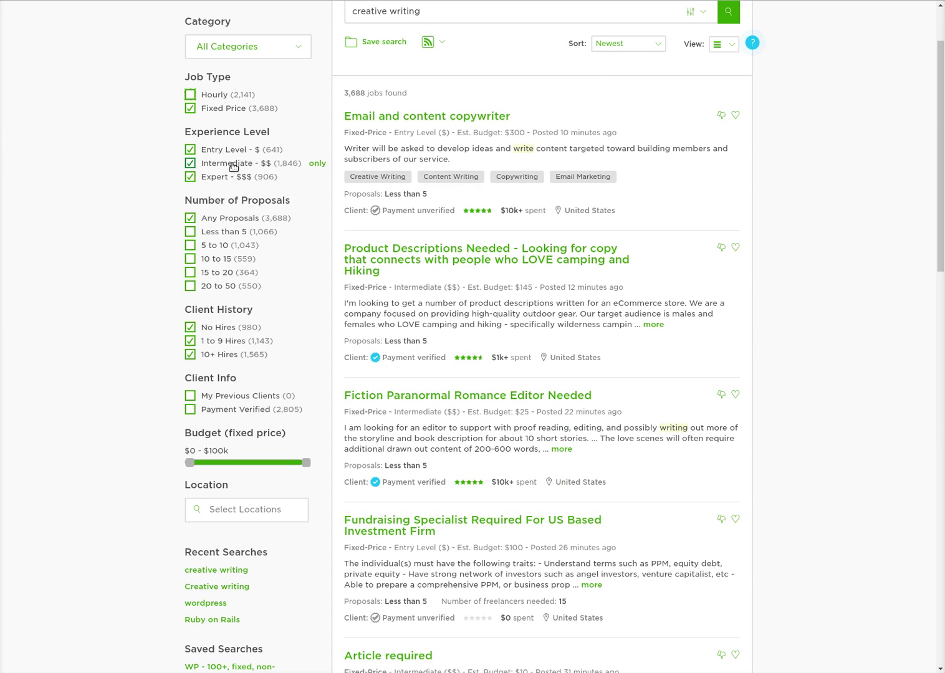
pyautogui.click(191, 150)
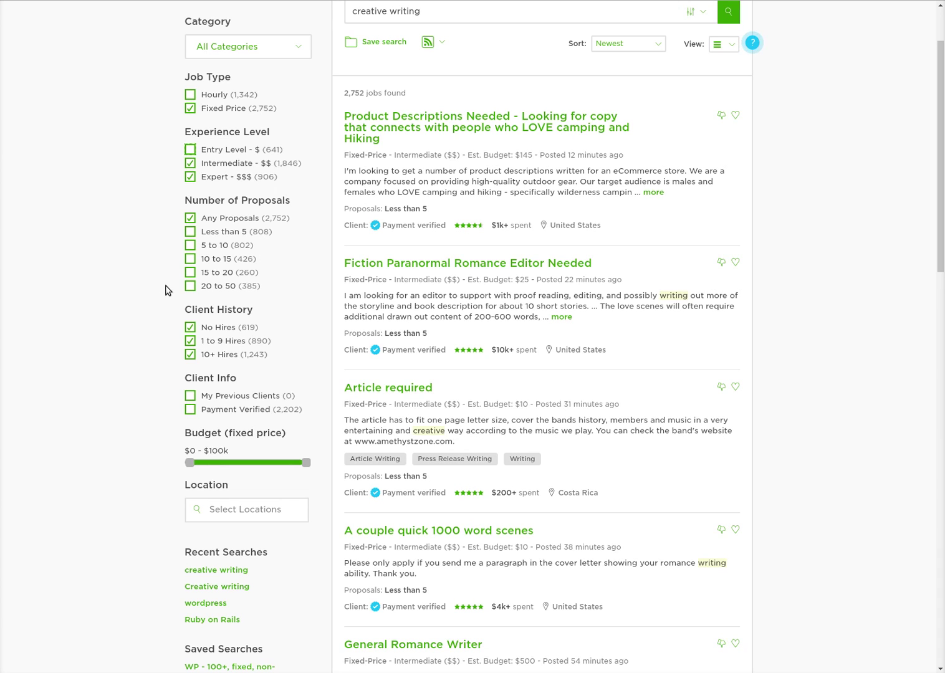
pyautogui.scroll(2, 165, 292)
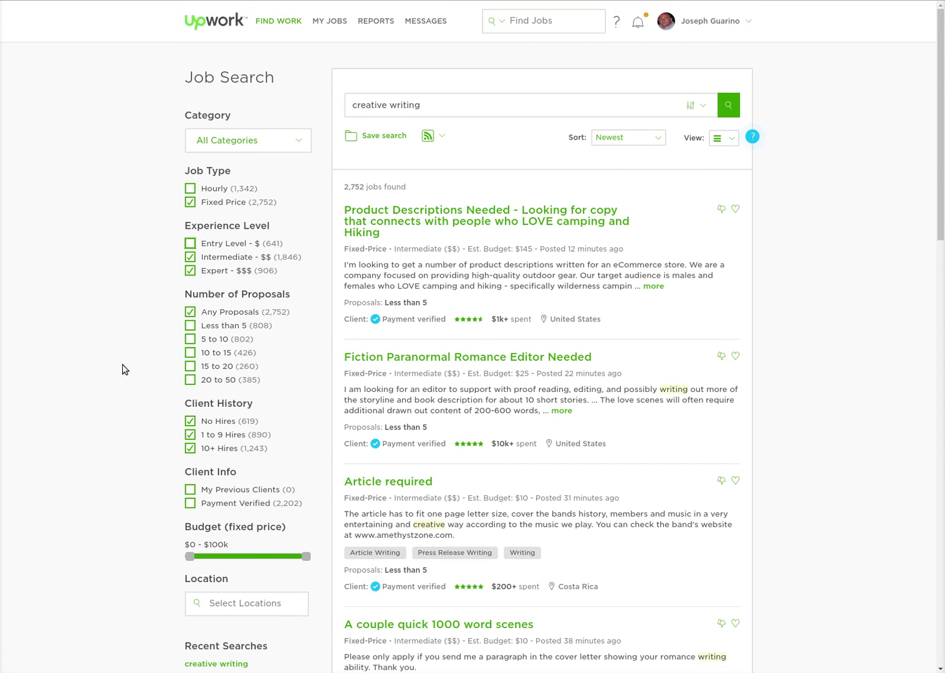
pyautogui.scroll(-4, 186, 428)
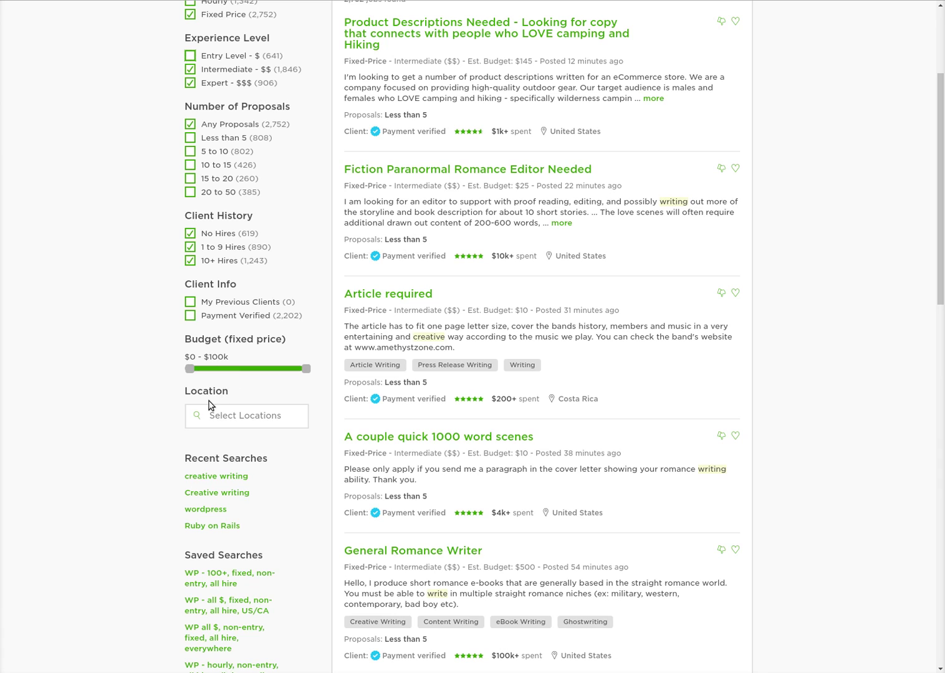
pyautogui.click(260, 422)
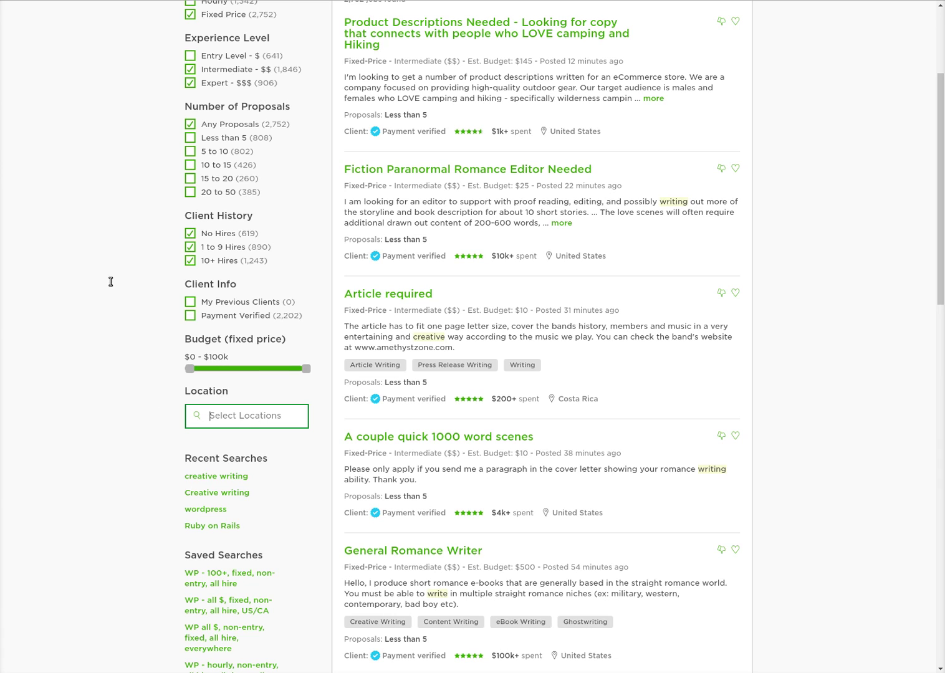
# Save the filtered search as "creative writing - fixed", replacing the existing saved search
pyautogui.scroll(3, 111, 282)
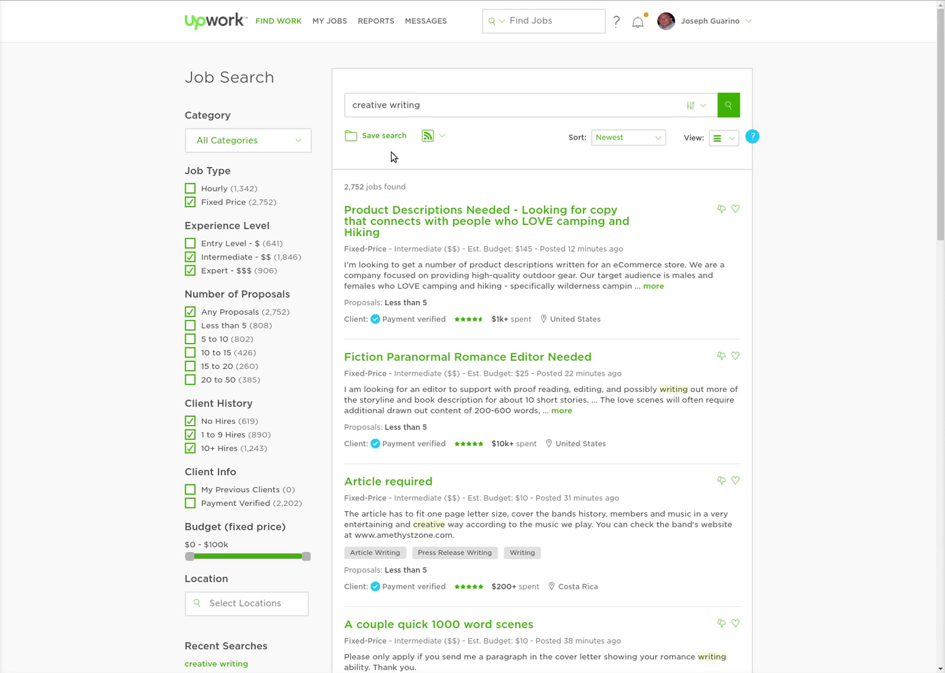
pyautogui.click(385, 135)
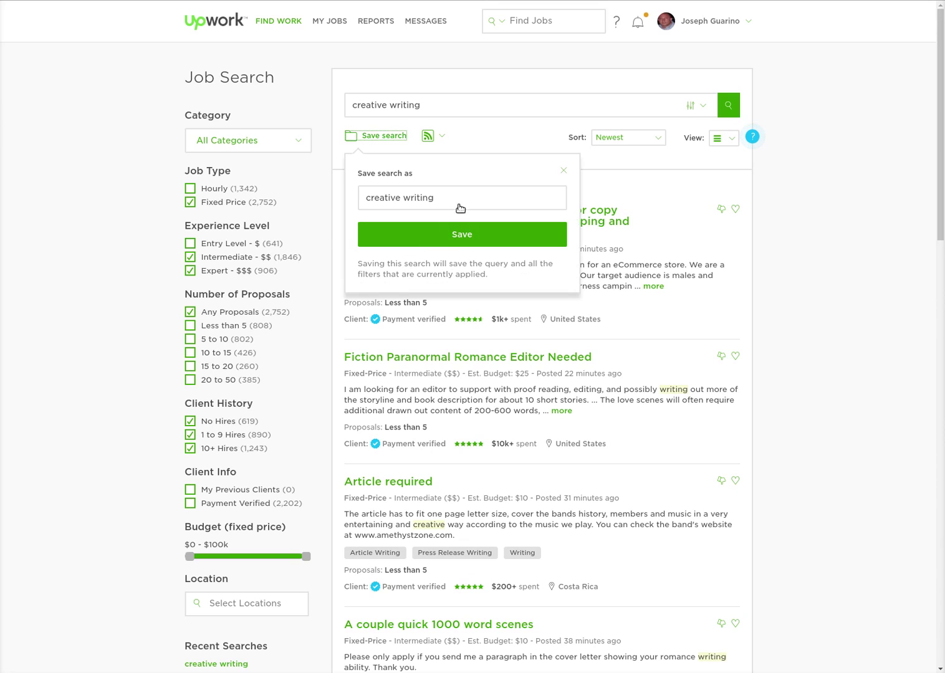
pyautogui.click(454, 202)
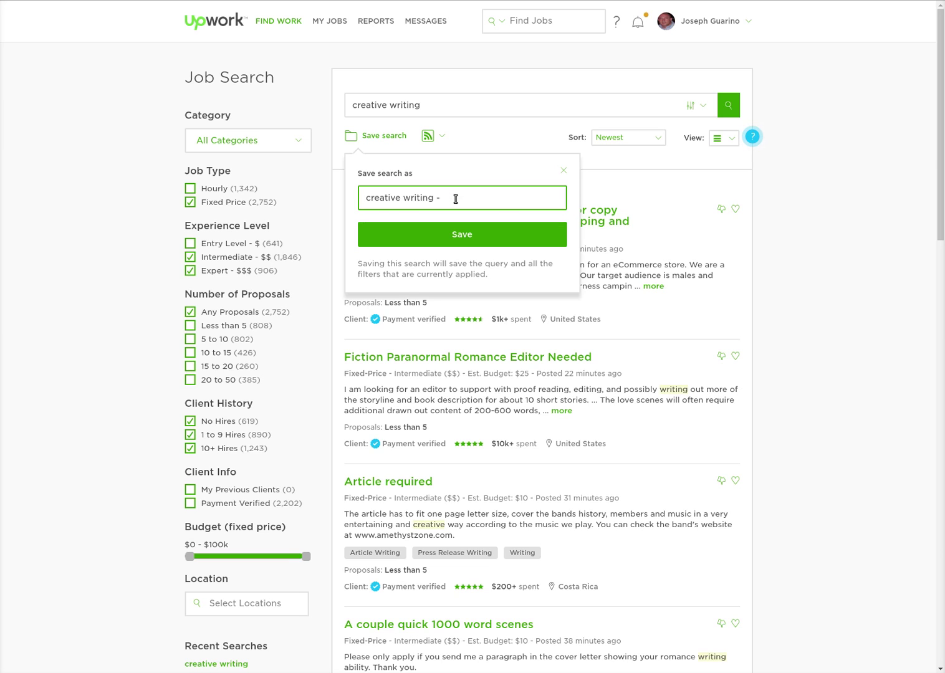
pyautogui.write('fixed')
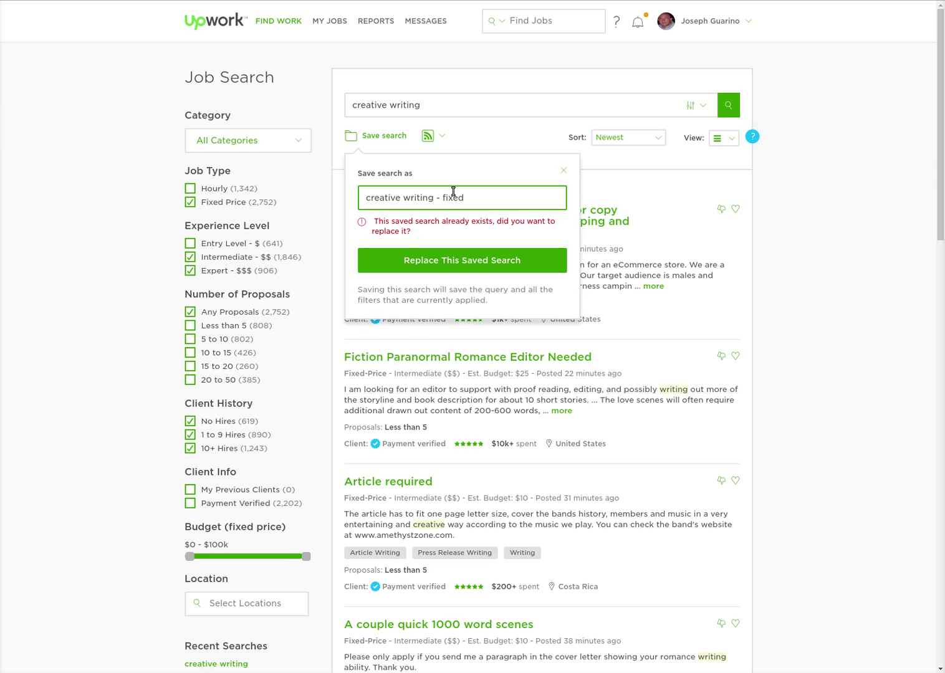
pyautogui.click(426, 265)
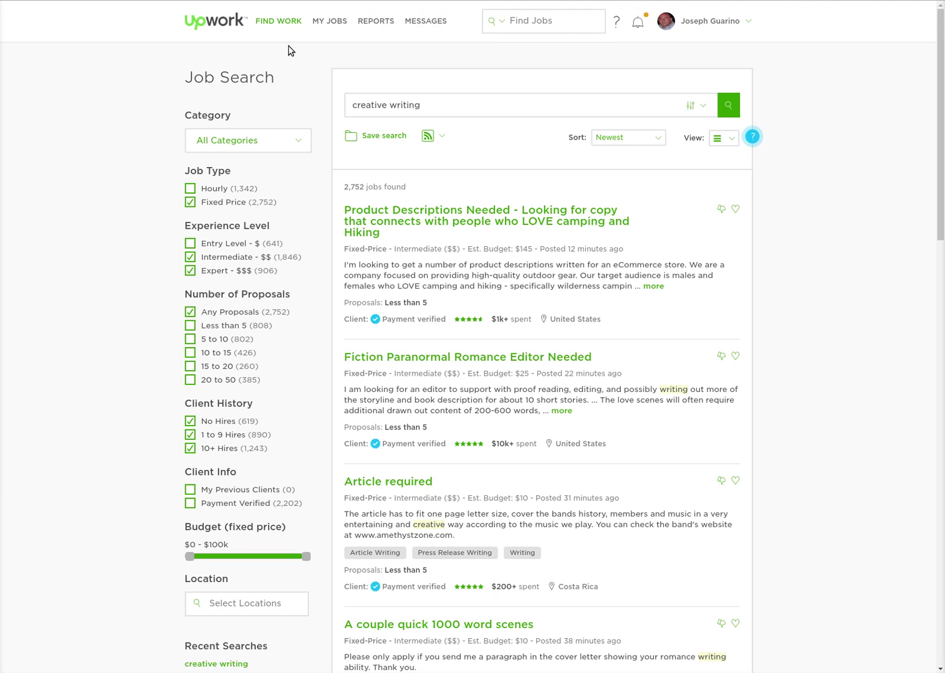
# Return to the Find Work page and open the "creative writing - fixed" saved search
pyautogui.moveTo(281, 22)
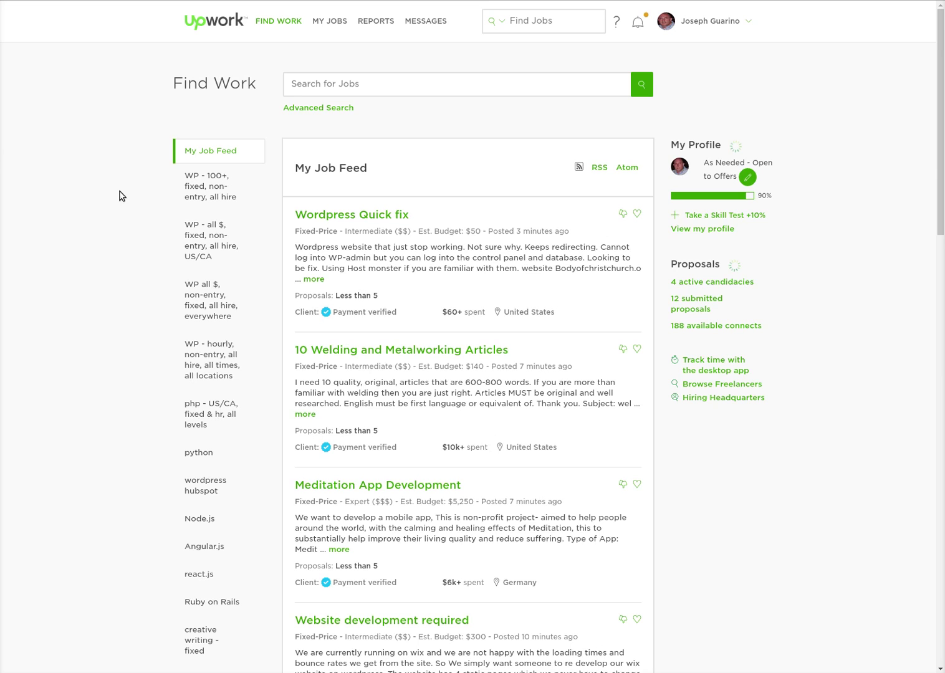
pyautogui.scroll(-2, 122, 197)
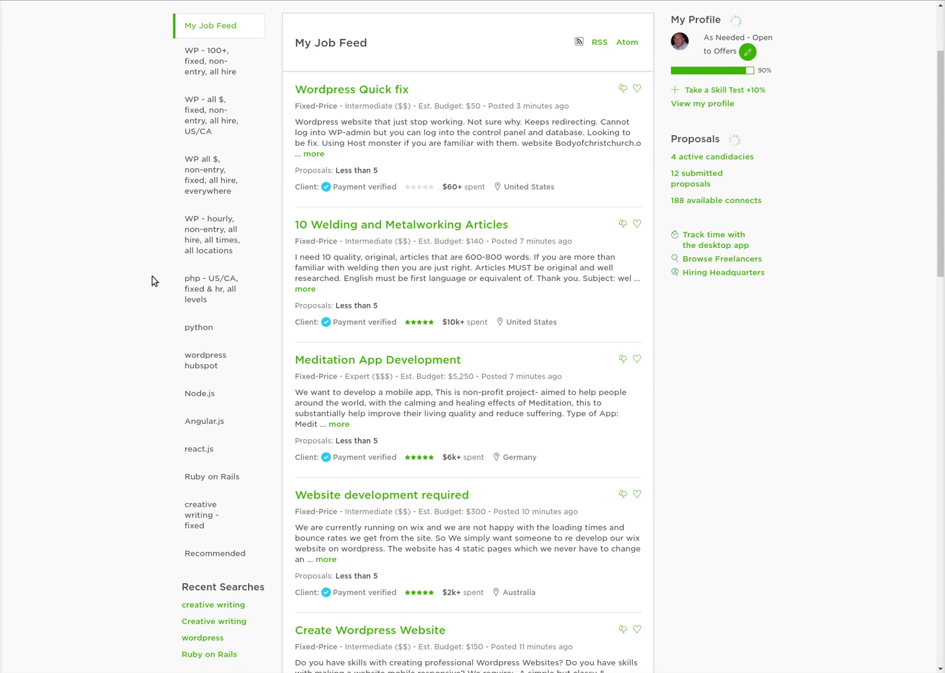
pyautogui.scroll(-1, 150, 436)
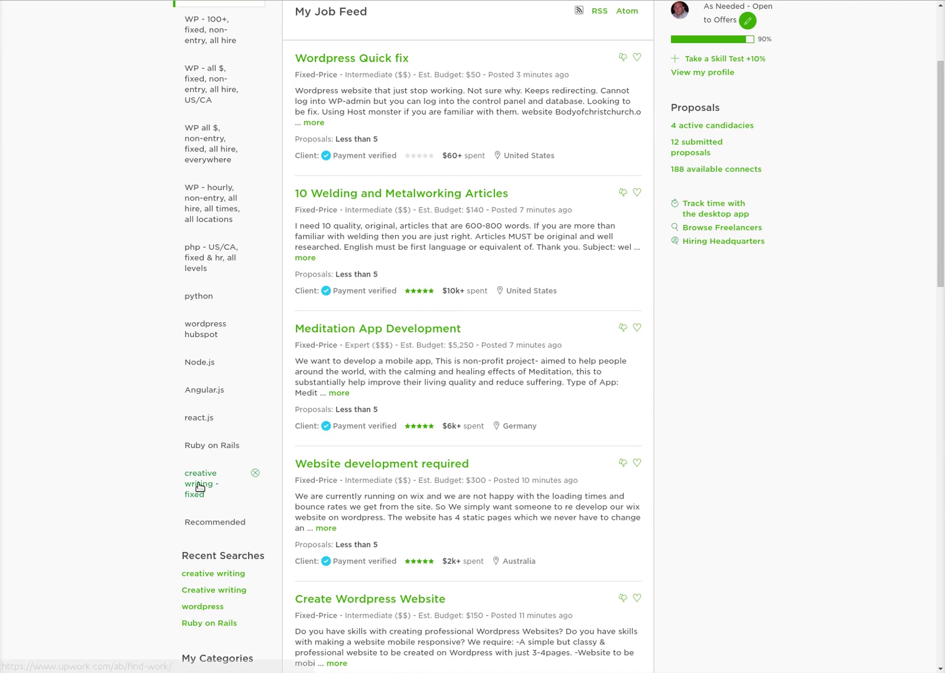
pyautogui.click(195, 486)
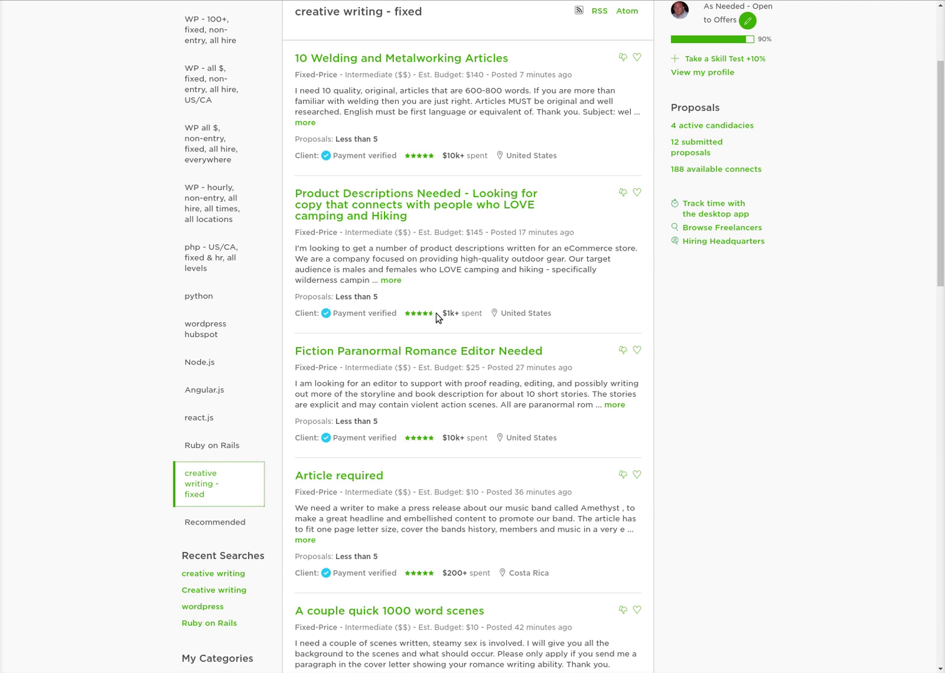
# Copy the RSS link of the "creative writing - fixed" search, view the raw feed in a separate page, and close it
pyautogui.scroll(3, 462, 206)
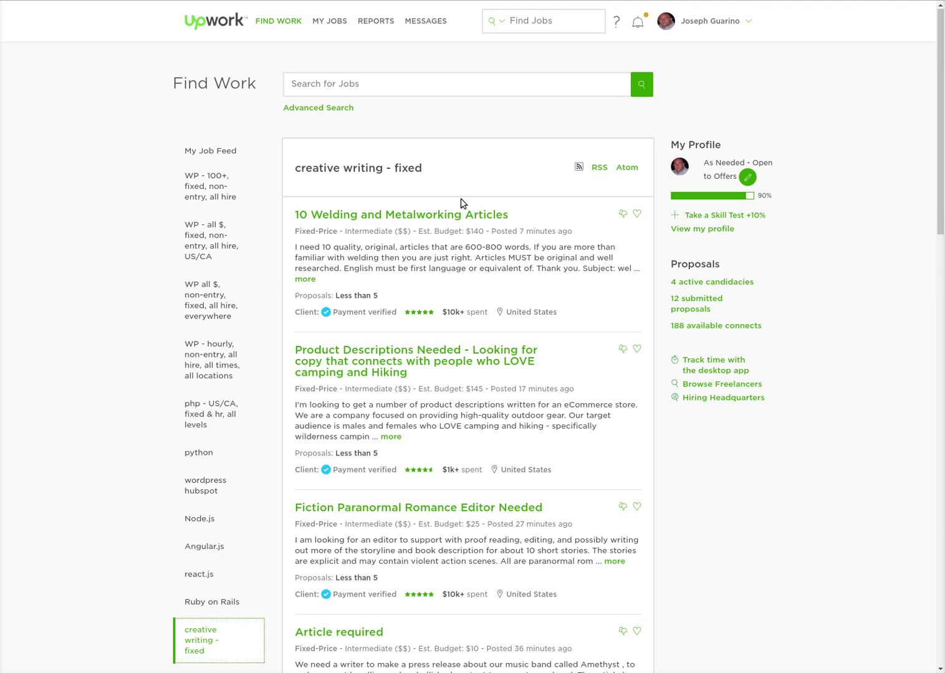
pyautogui.rightClick(597, 170)
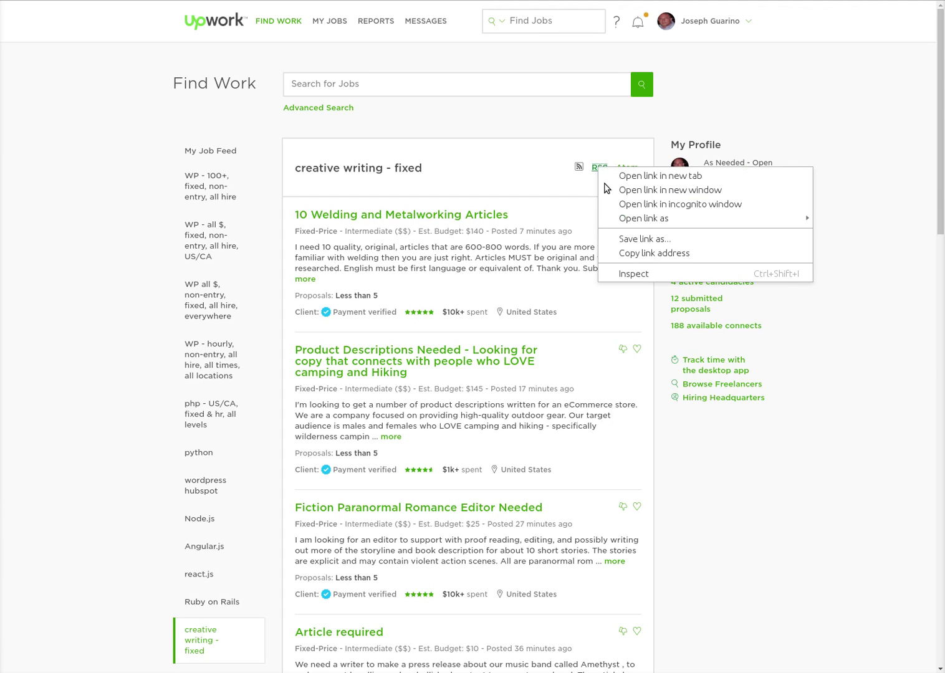
pyautogui.click(641, 256)
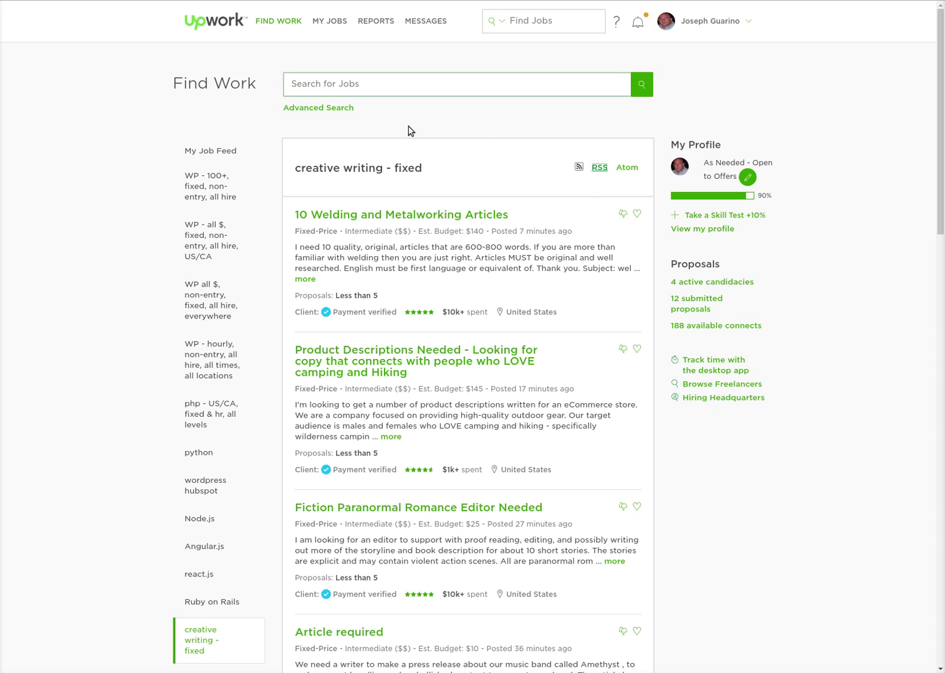
pyautogui.click(329, 20)
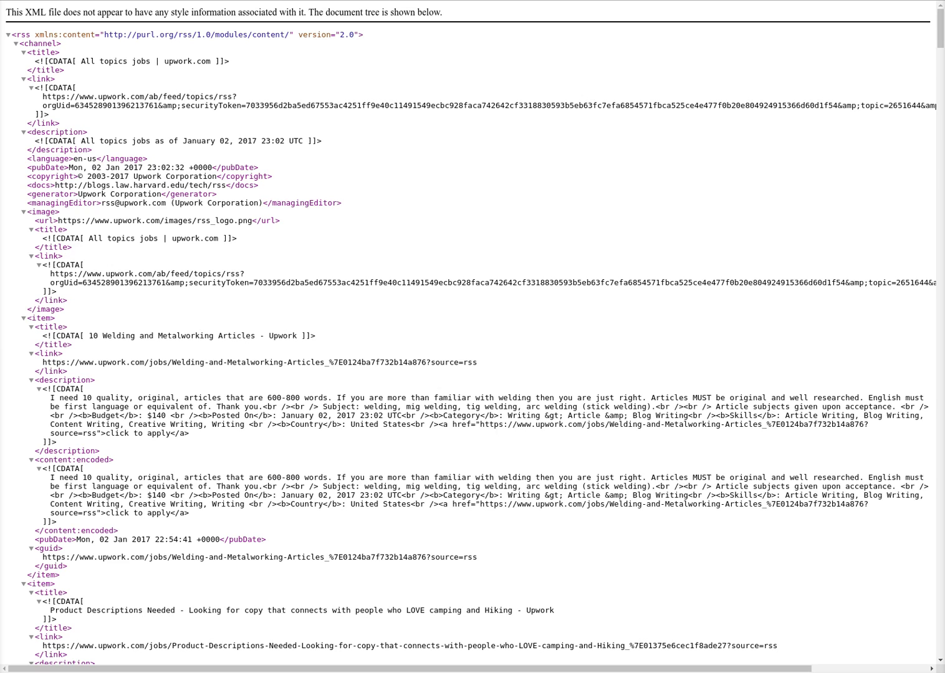
pyautogui.hotkey('ctrl', 'w')
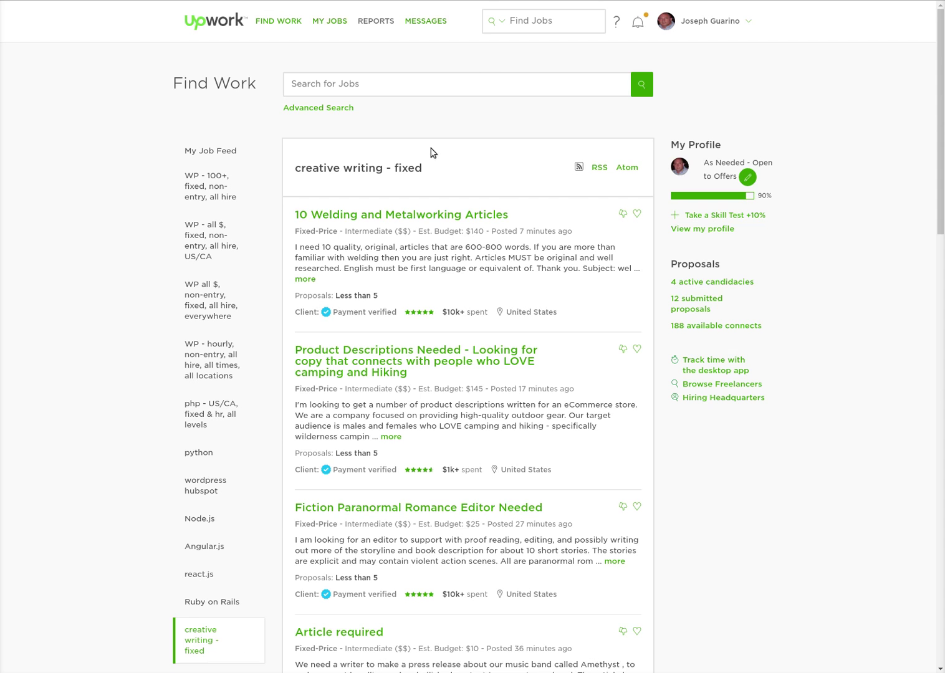
# Copy the RSS link address of the "creative writing - fixed" saved search and switch to the Tiny Tiny RSS reader
pyautogui.rightClick(595, 168)
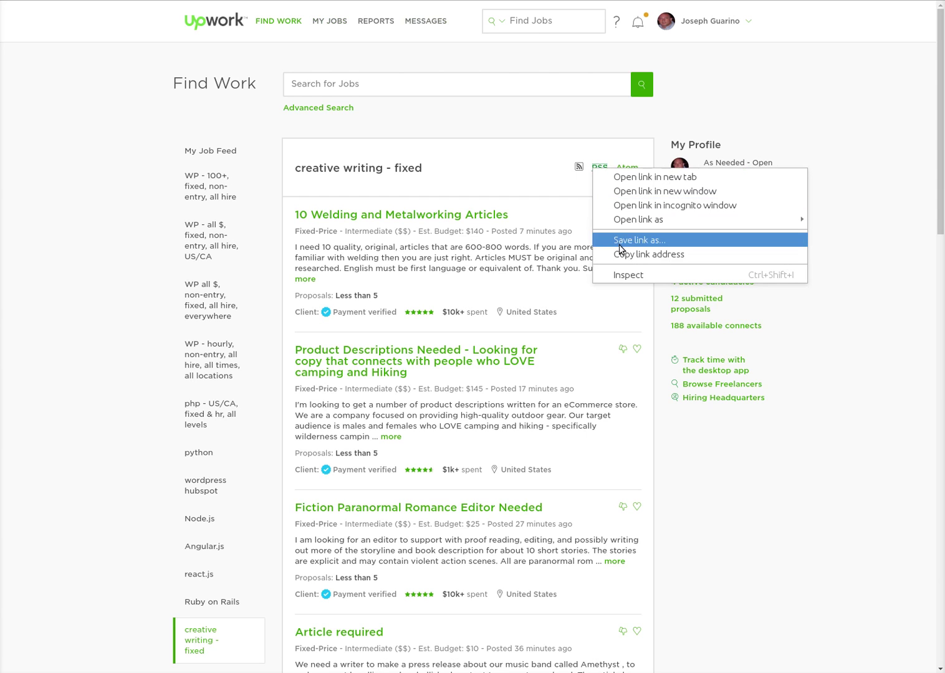
pyautogui.click(631, 255)
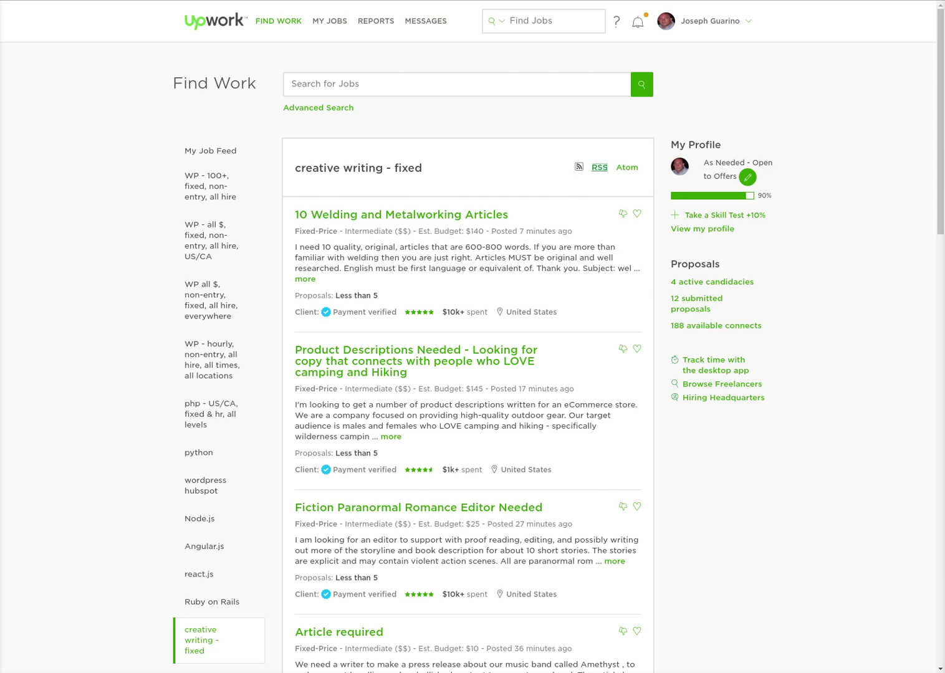
pyautogui.hotkey('ctrl', 'Tab')
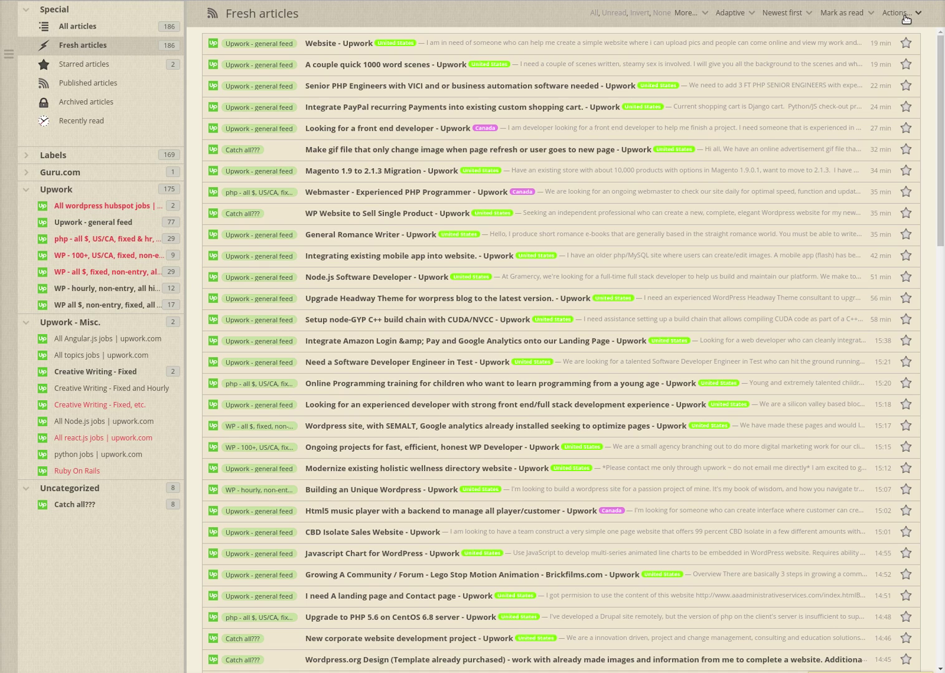
# Try to open the feed reader's preferences and reload the reader page
pyautogui.click(906, 19)
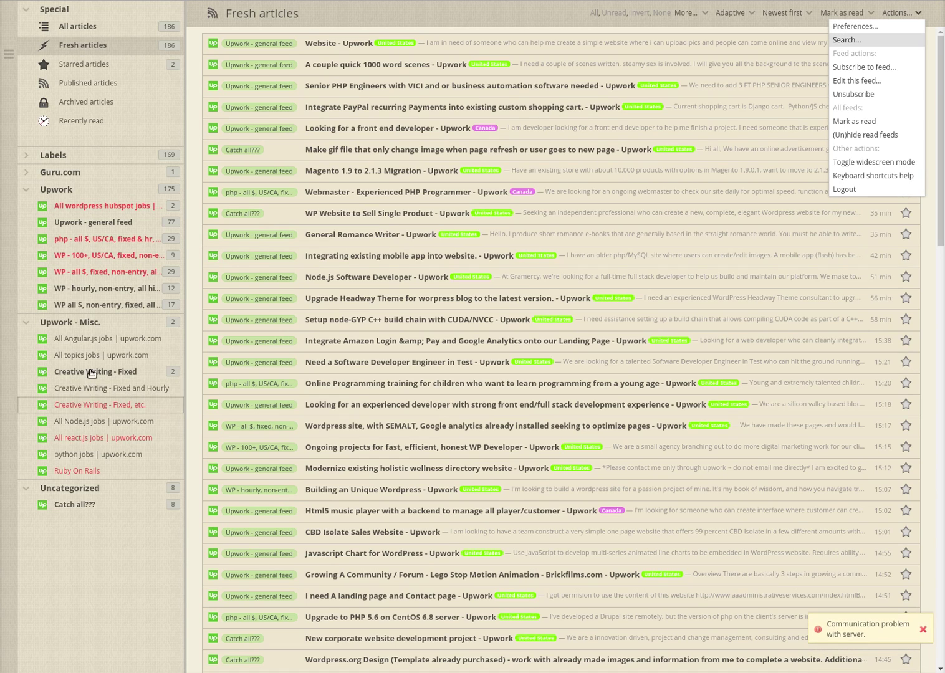
pyautogui.click(838, 26)
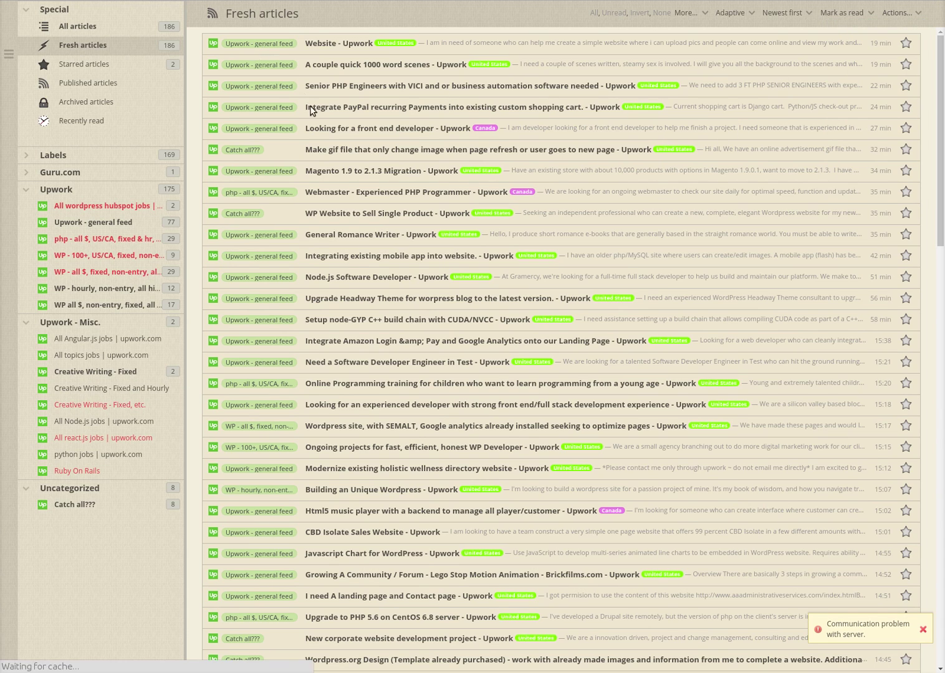
pyautogui.press('F5')
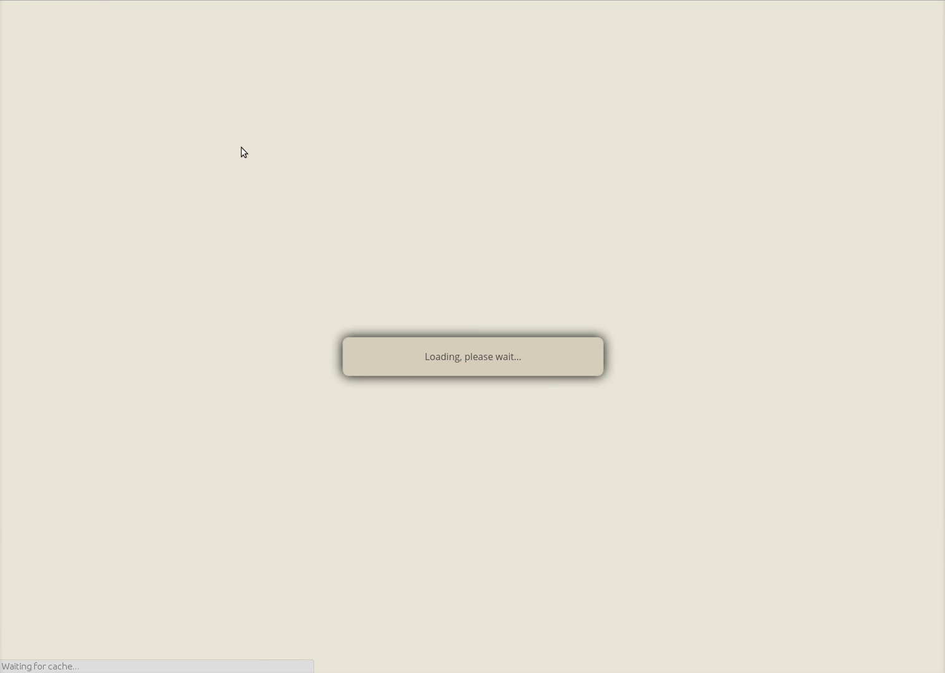